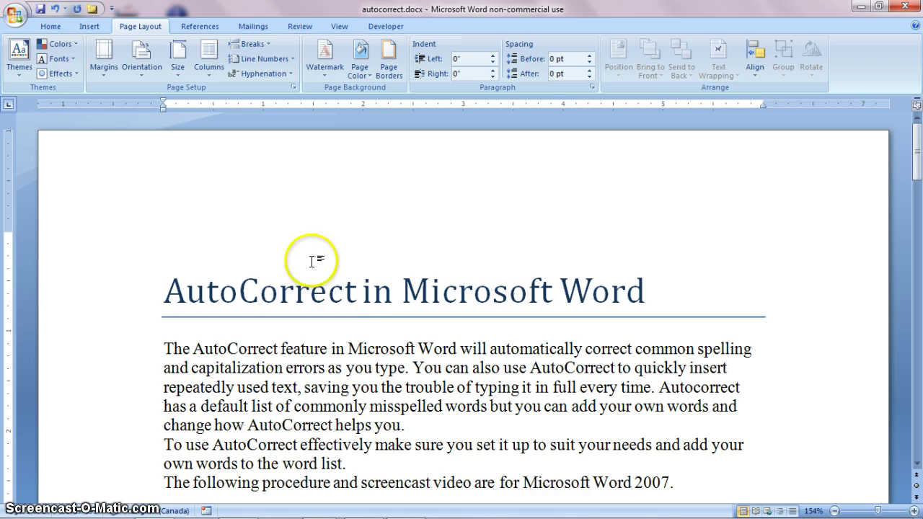
Open the AutoCorrect settings from the proofing options and move the dialog over the options window
{"action": "left_click", "coordinate": [14, 16]}
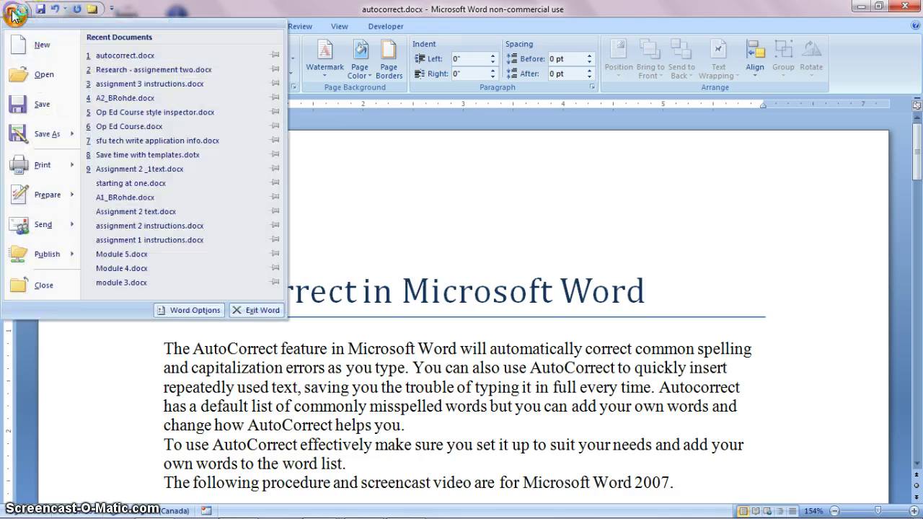
{"action": "left_click", "coordinate": [189, 310]}
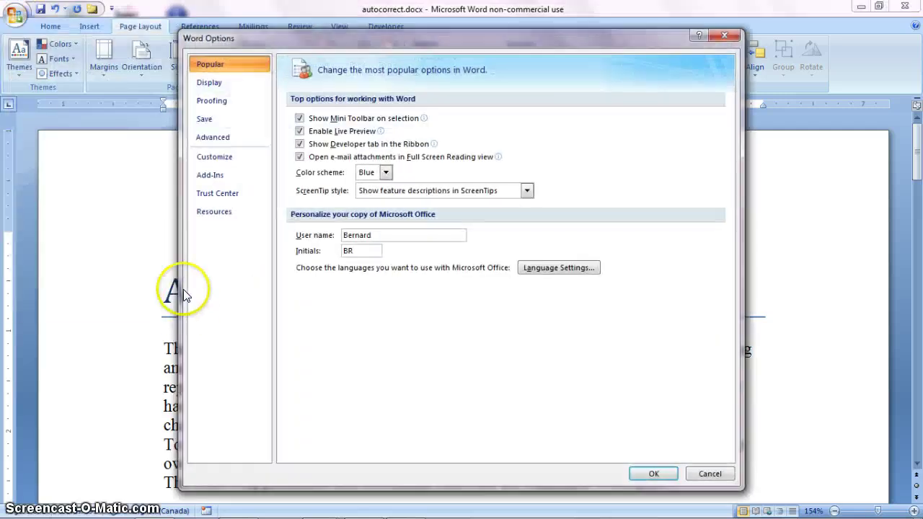
{"action": "left_click", "coordinate": [220, 103]}
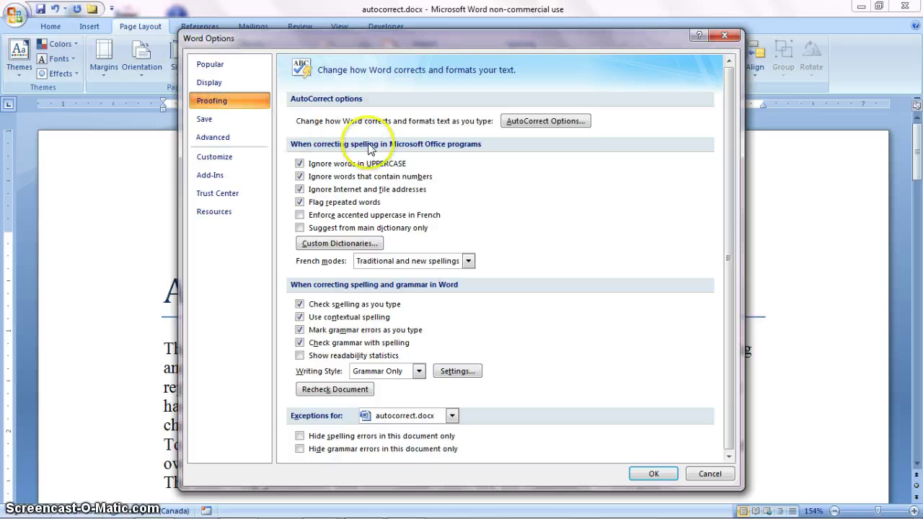
{"action": "left_click", "coordinate": [544, 124]}
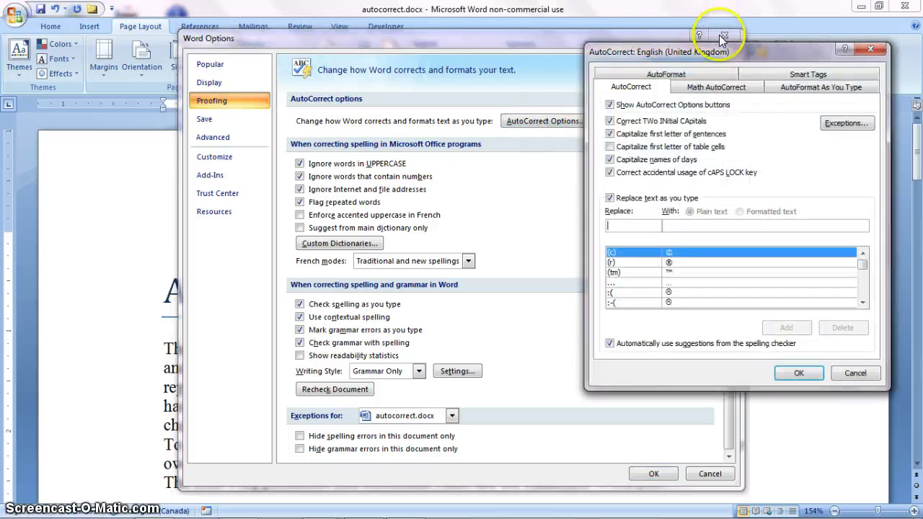
{"action": "left_click_drag", "start_coordinate": [727, 53], "coordinate": [396, 50]}
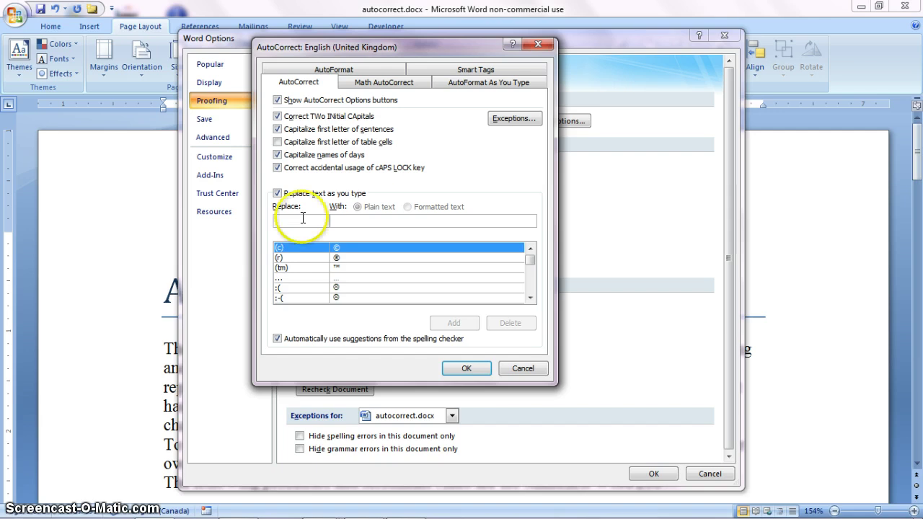
Add an AutoCorrect entry that replaces "ognore" with "ignore"
{"action": "key", "text": "shift+Tab"}
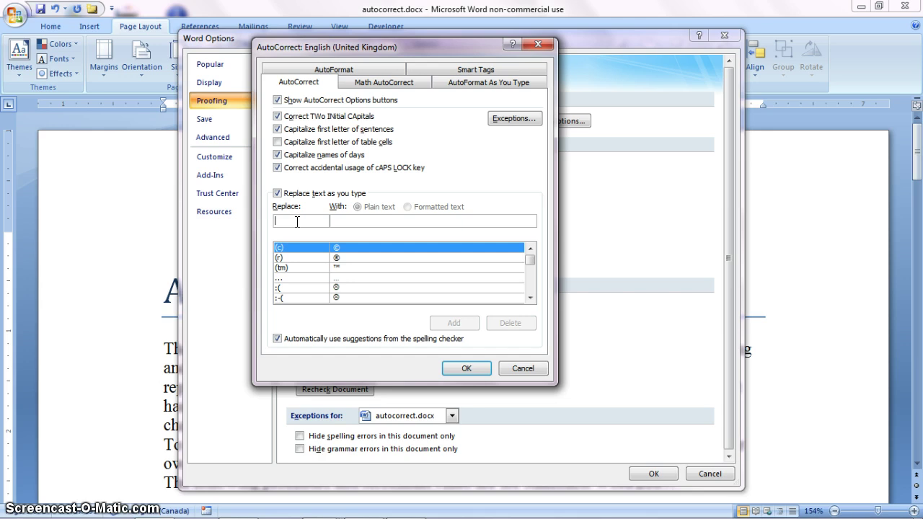
{"action": "type", "text": "ogn"}
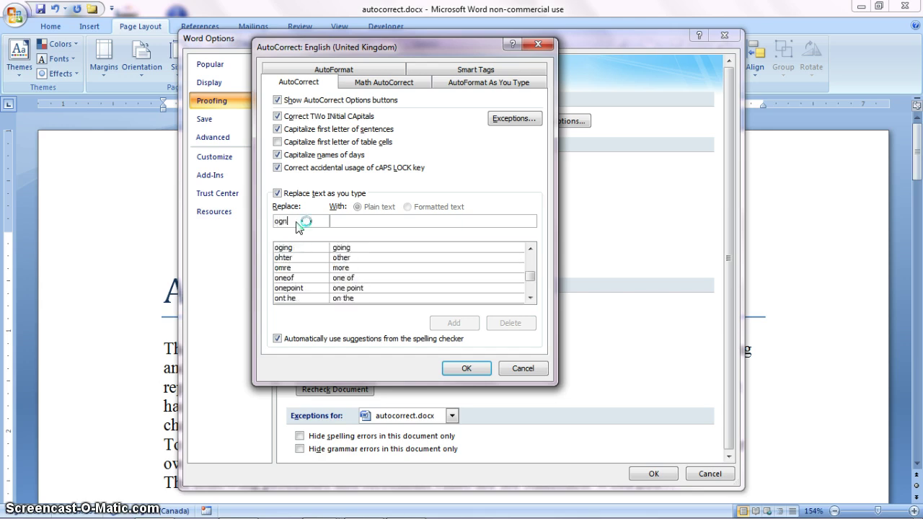
{"action": "type", "text": "ore"}
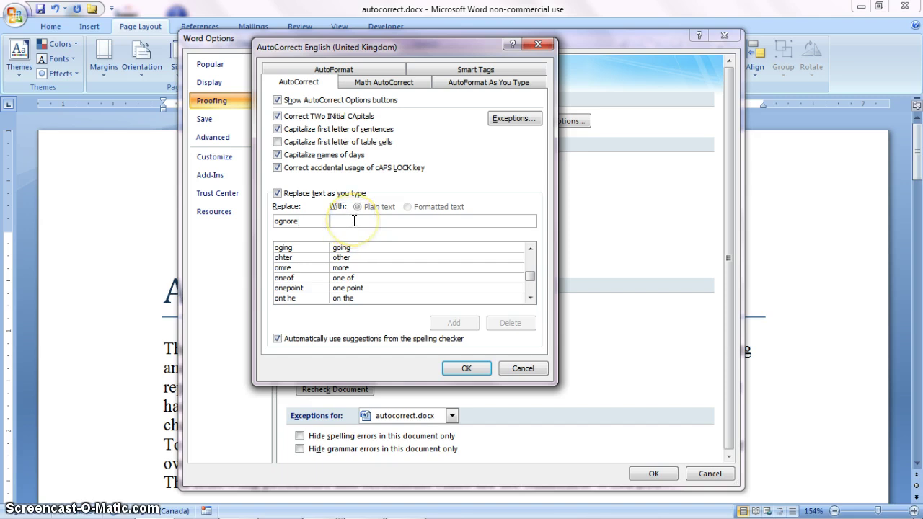
{"action": "left_click", "coordinate": [354, 221]}
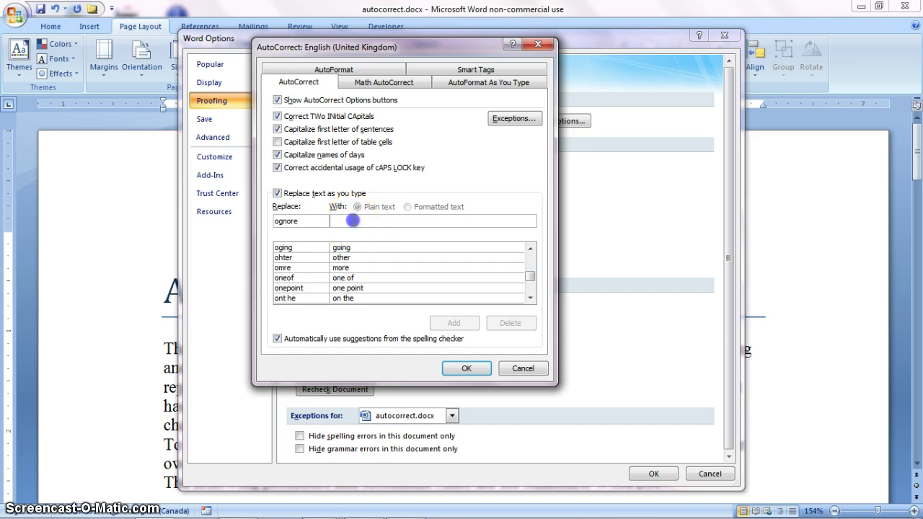
{"action": "type", "text": "ignore"}
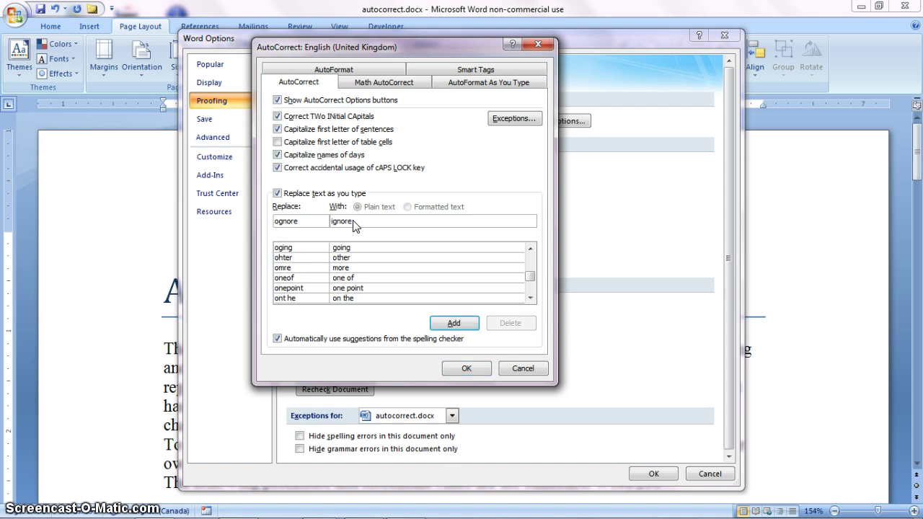
{"action": "left_click", "coordinate": [454, 324]}
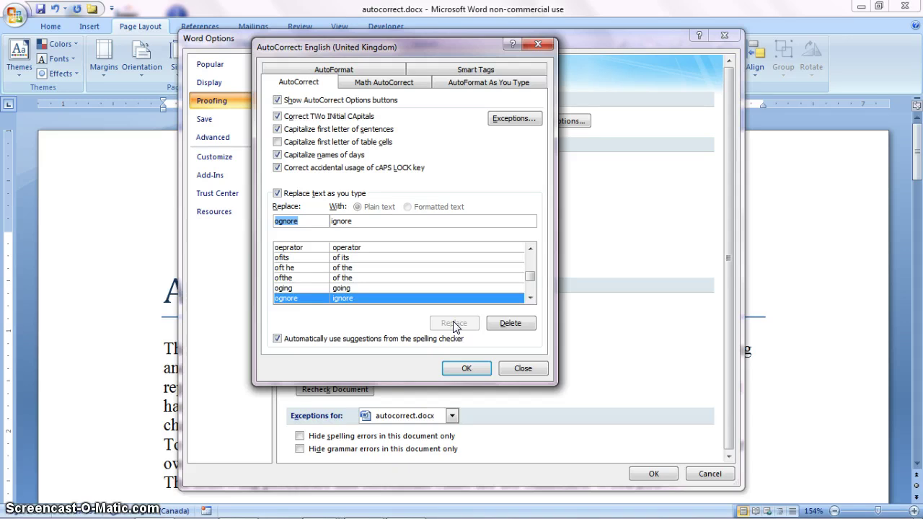
Add an AutoCorrect entry that expands the abbreviation "vn" to "Vancouver"
{"action": "type", "text": "vn"}
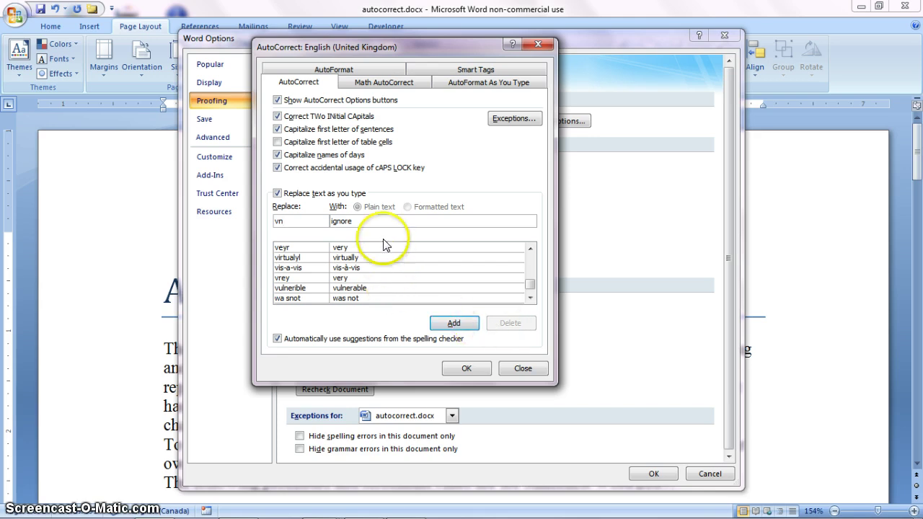
{"action": "left_click_drag", "start_coordinate": [352, 220], "coordinate": [332, 221]}
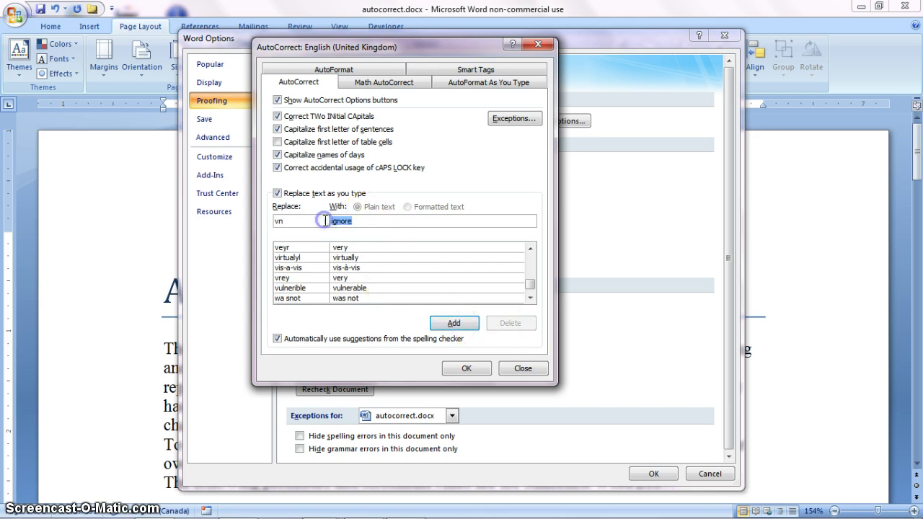
{"action": "type", "text": "Vancour"}
{"action": "key", "text": "BackSpace"}
{"action": "type", "text": "ver"}
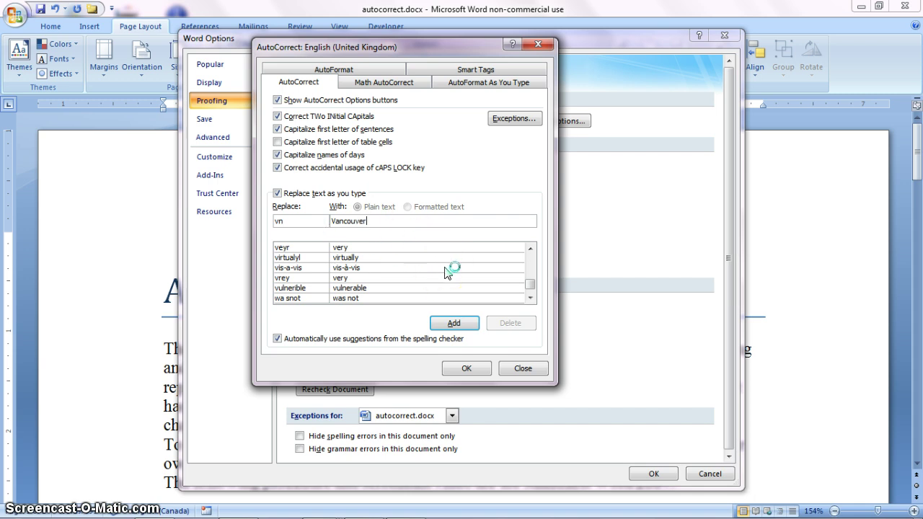
{"action": "left_click", "coordinate": [453, 321]}
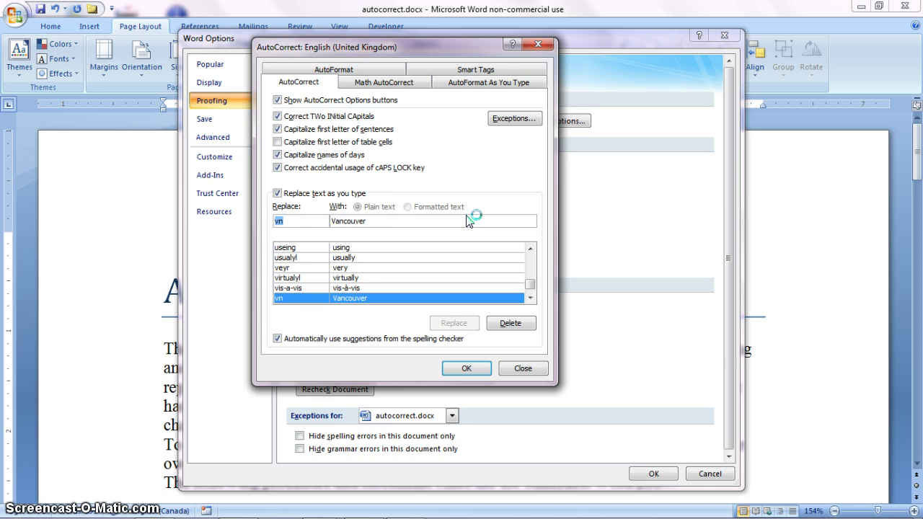
Add an AutoCorrect entry replacing "zxc" with "The quick brown fox jumped over the lazy dog." and accept all the option changes
{"action": "left_click", "coordinate": [365, 219]}
{"action": "left_click_drag", "start_coordinate": [366, 219], "coordinate": [324, 221]}
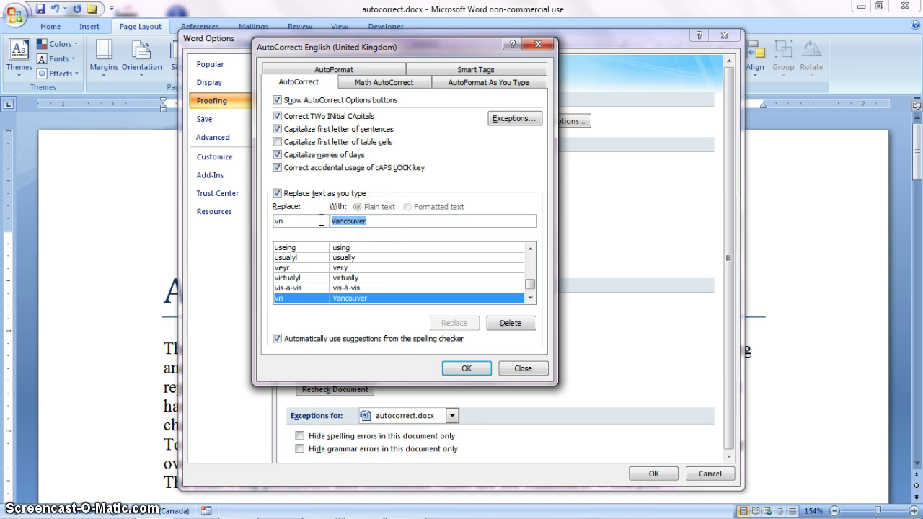
{"action": "type", "text": "T"}
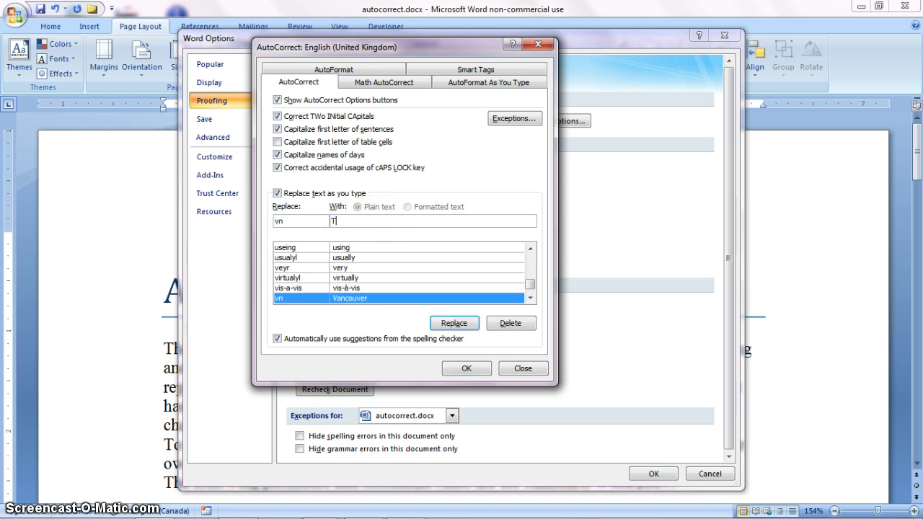
{"action": "type", "text": "he quick bron"}
{"action": "key", "text": "BackSpace"}
{"action": "type", "text": "wn fox jumped ovefr the lazy"}
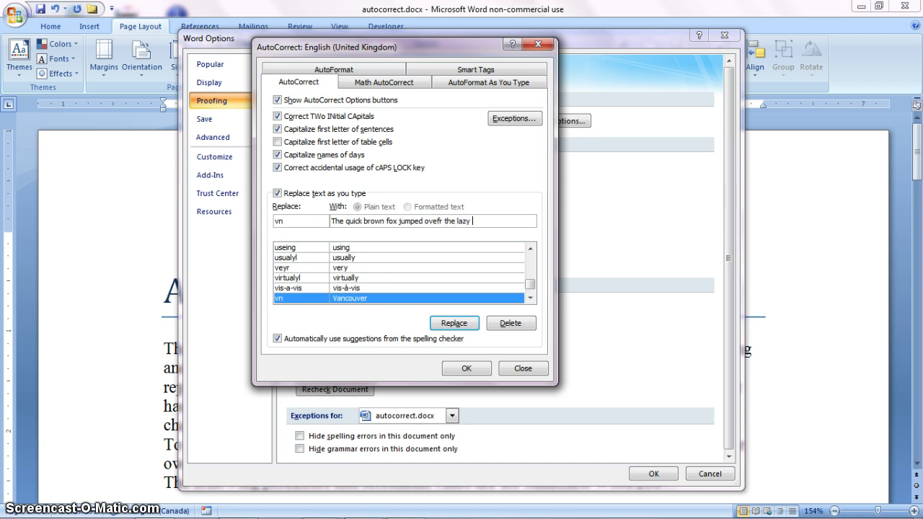
{"action": "type", "text": " dog."}
{"action": "left_click", "coordinate": [441, 220]}
{"action": "key", "text": "BackSpace"}
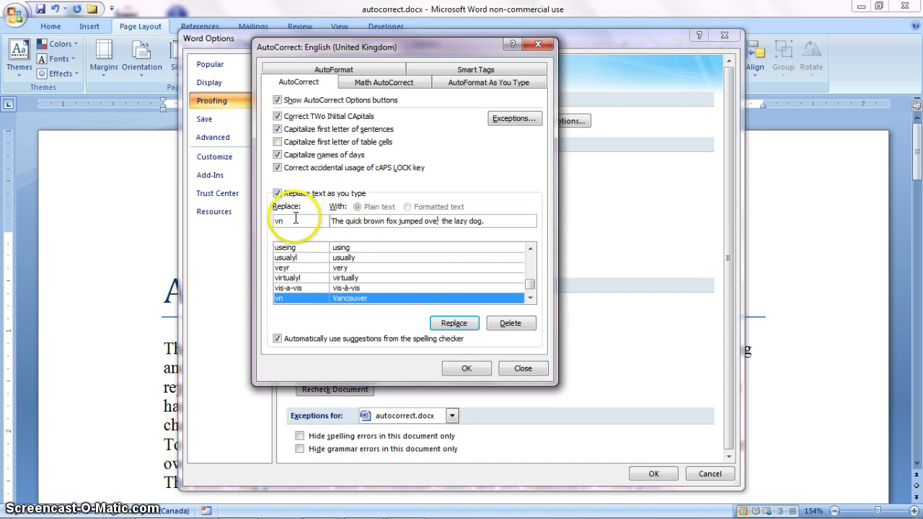
{"action": "left_click_drag", "start_coordinate": [294, 220], "coordinate": [268, 221]}
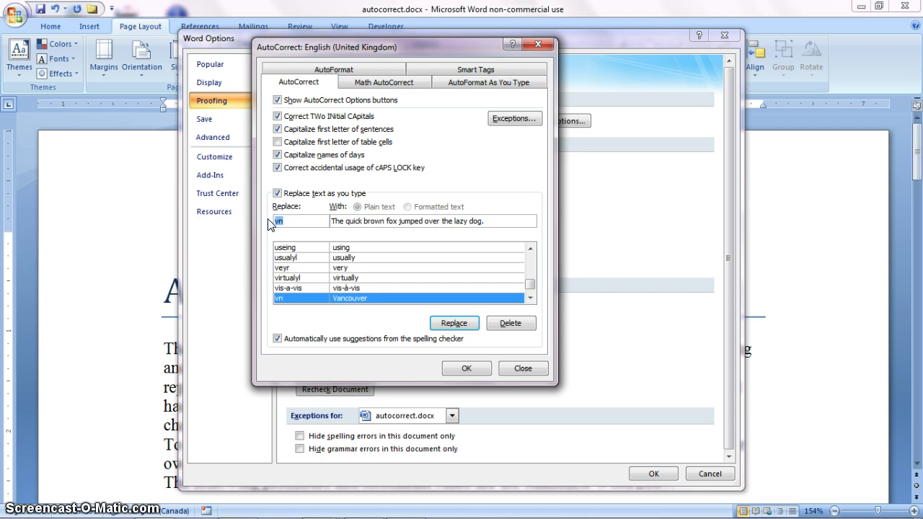
{"action": "type", "text": "zxc"}
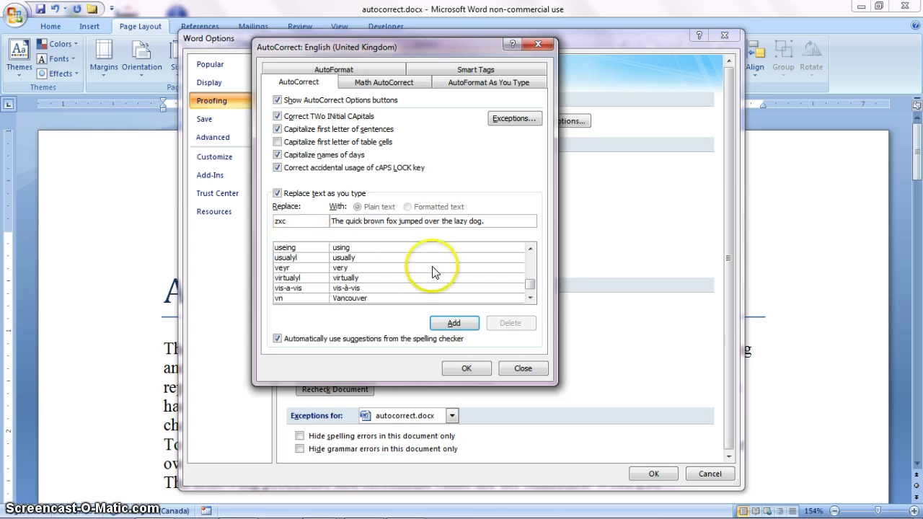
{"action": "left_click", "coordinate": [454, 326]}
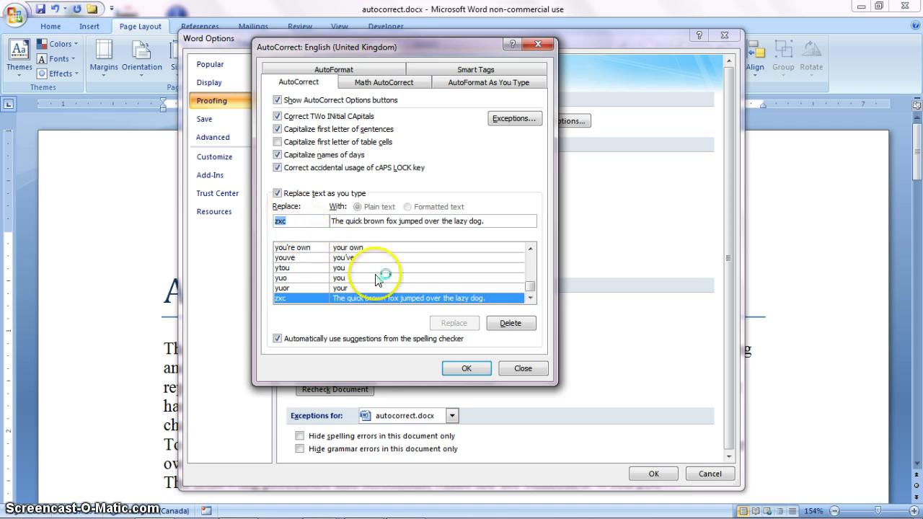
{"action": "left_click", "coordinate": [464, 369]}
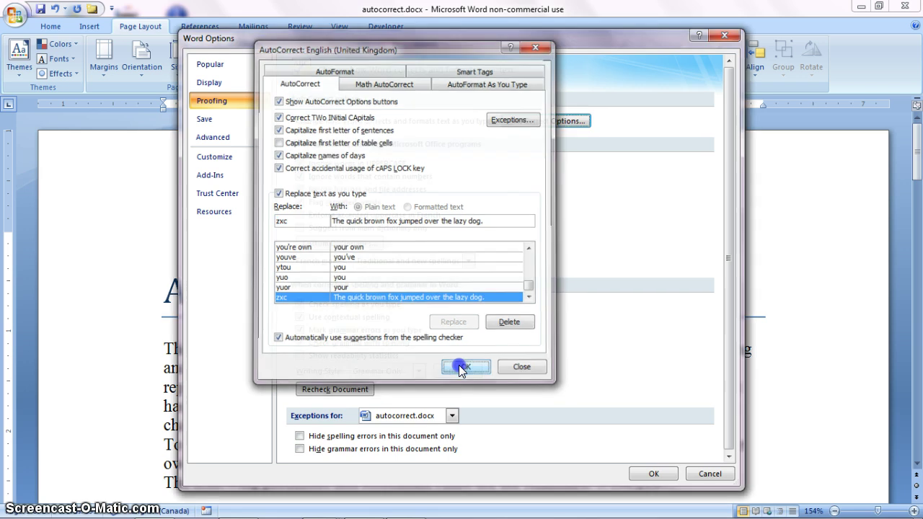
{"action": "left_click", "coordinate": [663, 478]}
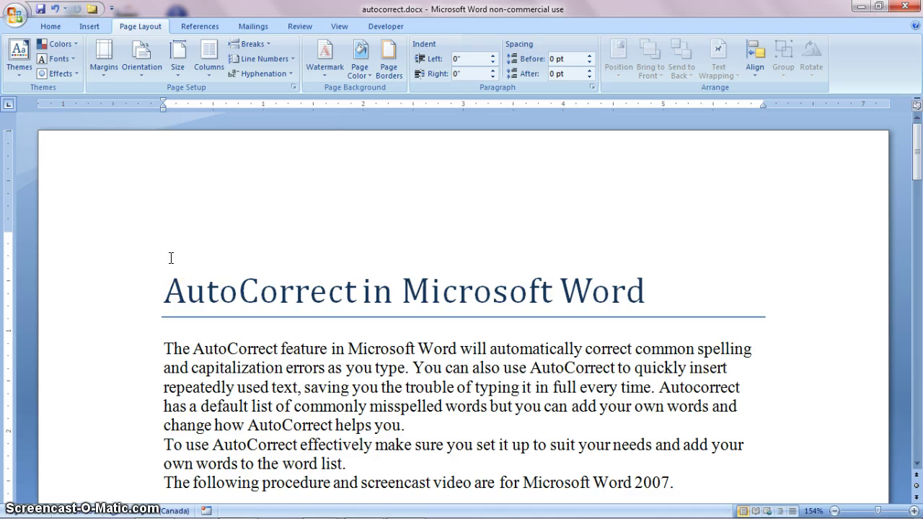
Test the new AutoCorrect entries by entering "ognore", "vn" and "zxc" on separate lines above the document title
{"action": "type", "text": "ognore"}
{"action": "key", "text": "Return"}
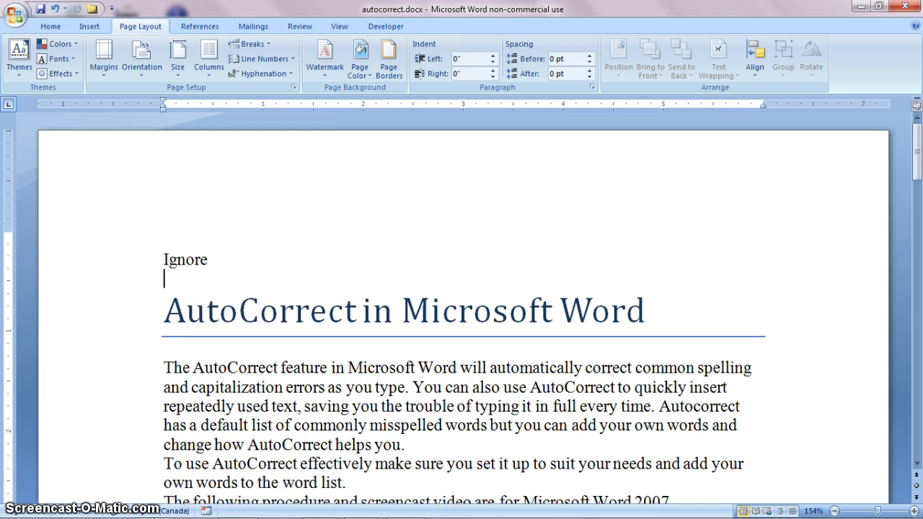
{"action": "type", "text": "vn"}
{"action": "key", "text": "Return"}
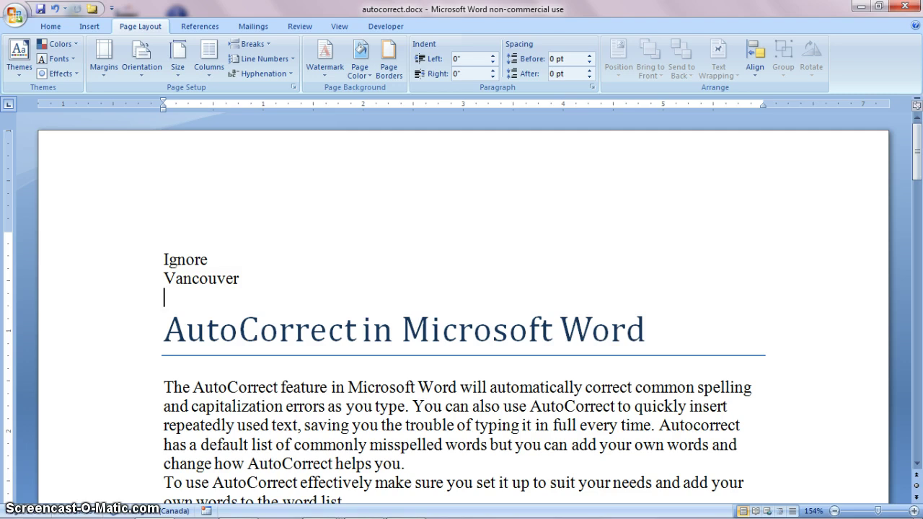
{"action": "type", "text": "zxc"}
{"action": "key", "text": "Return"}
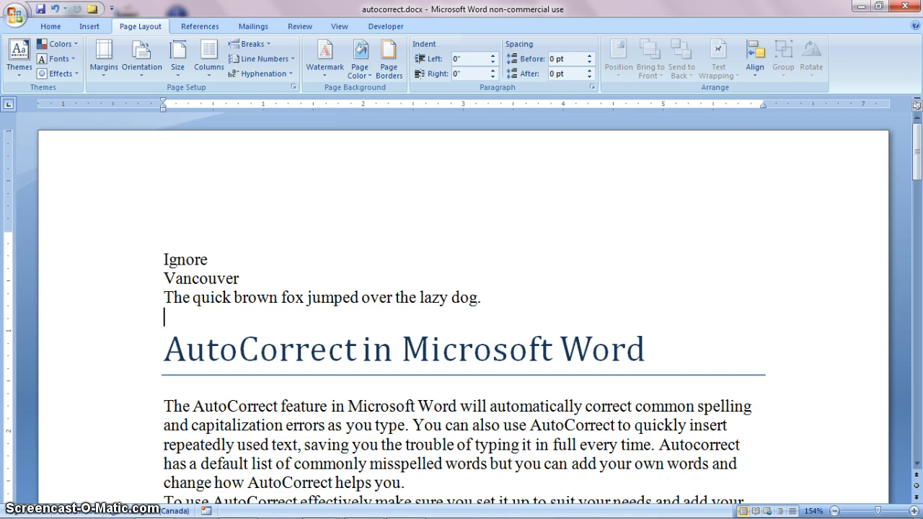